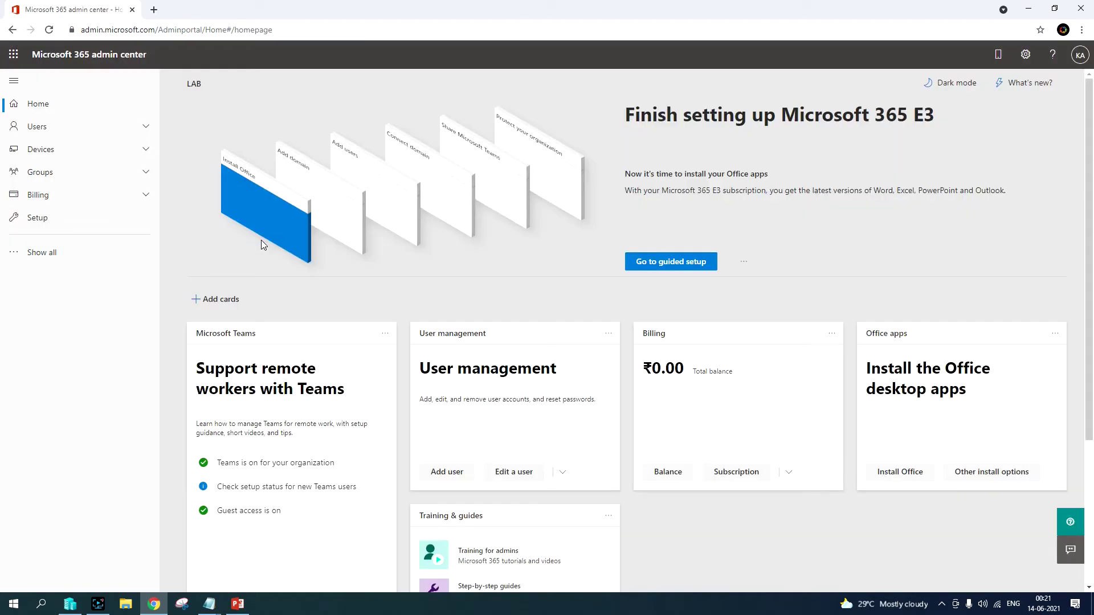
Go to the Azure Active Directory admin center and open the tenant's company branding configuration.
click(38, 254)
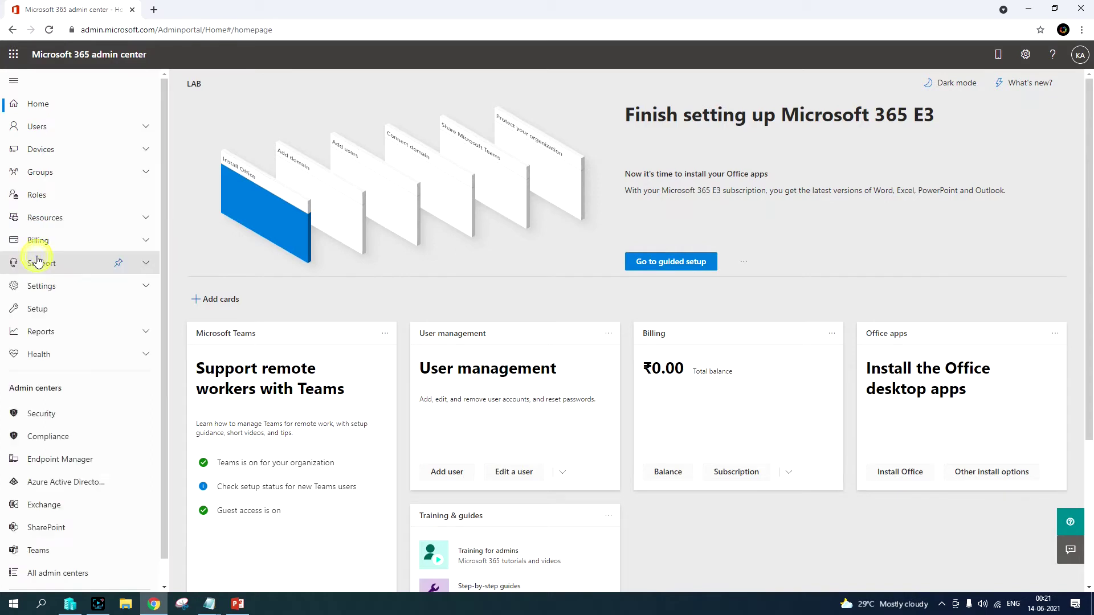
click(84, 486)
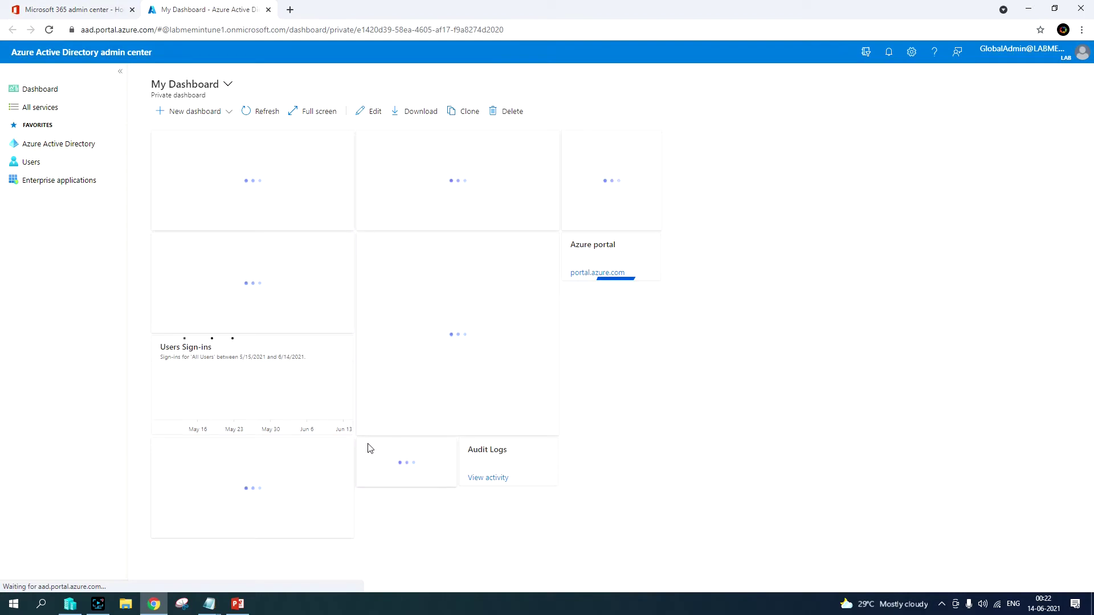
click(46, 149)
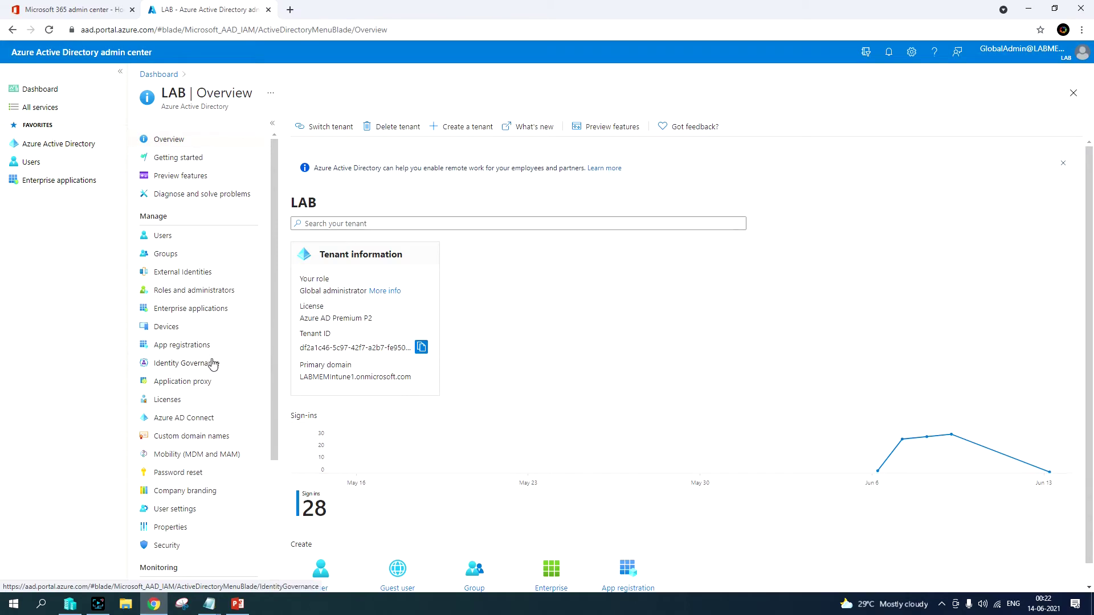
click(180, 495)
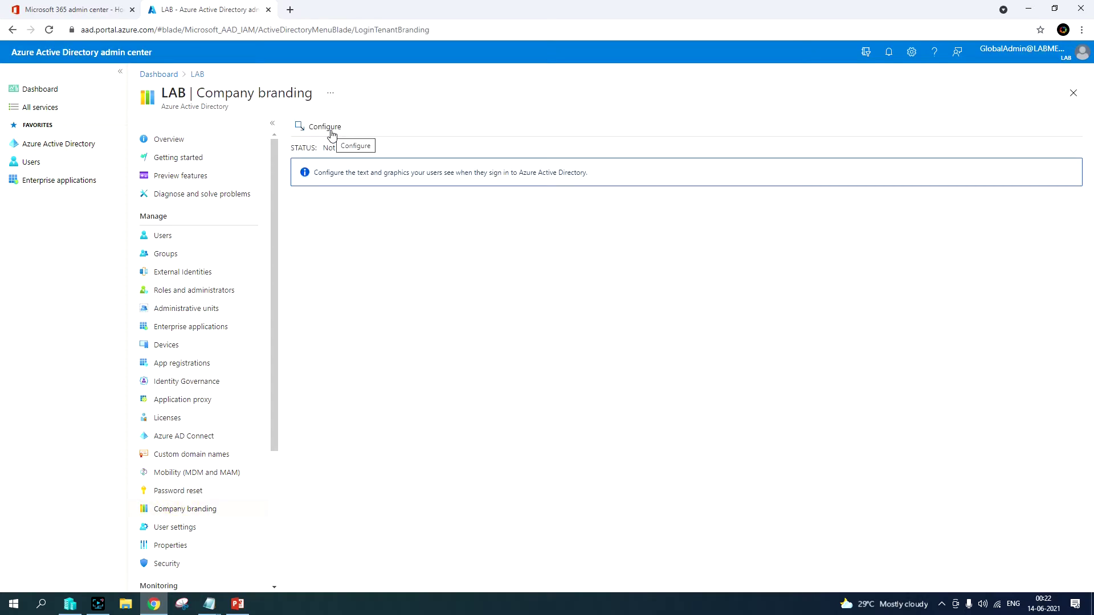
click(332, 134)
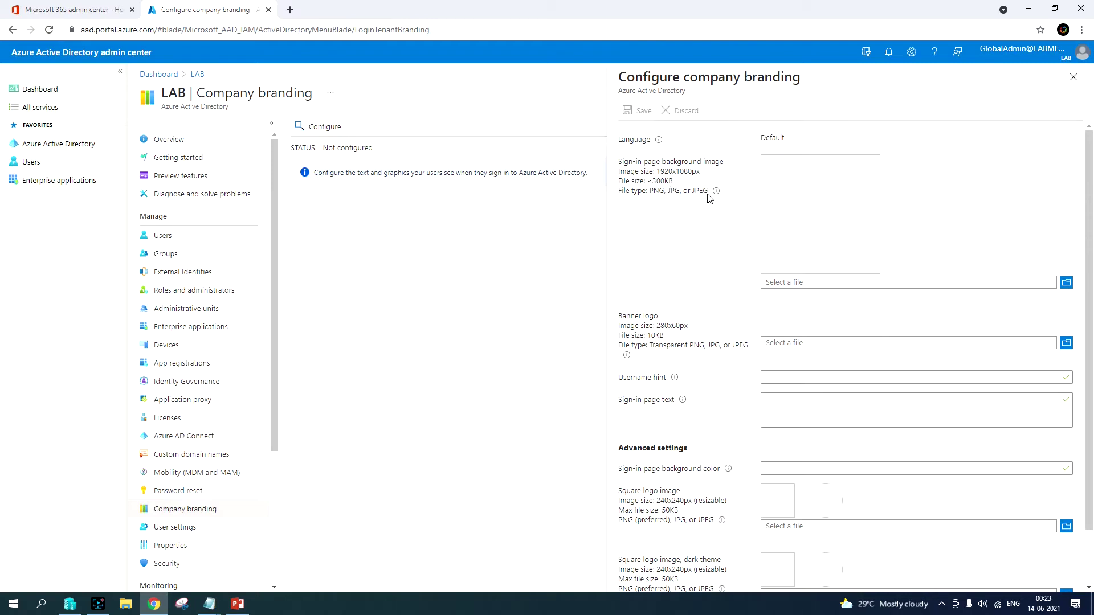
Upload the Background image from the Company_Branding folder on the Desktop as the sign-in page background image.
mouse_move(710, 198)
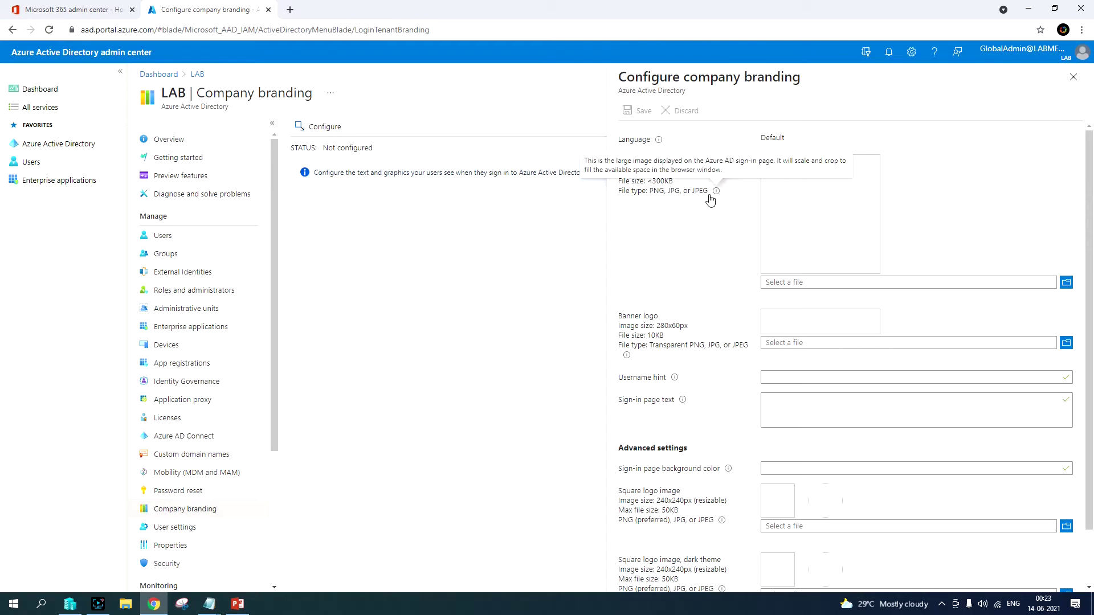
click(1066, 283)
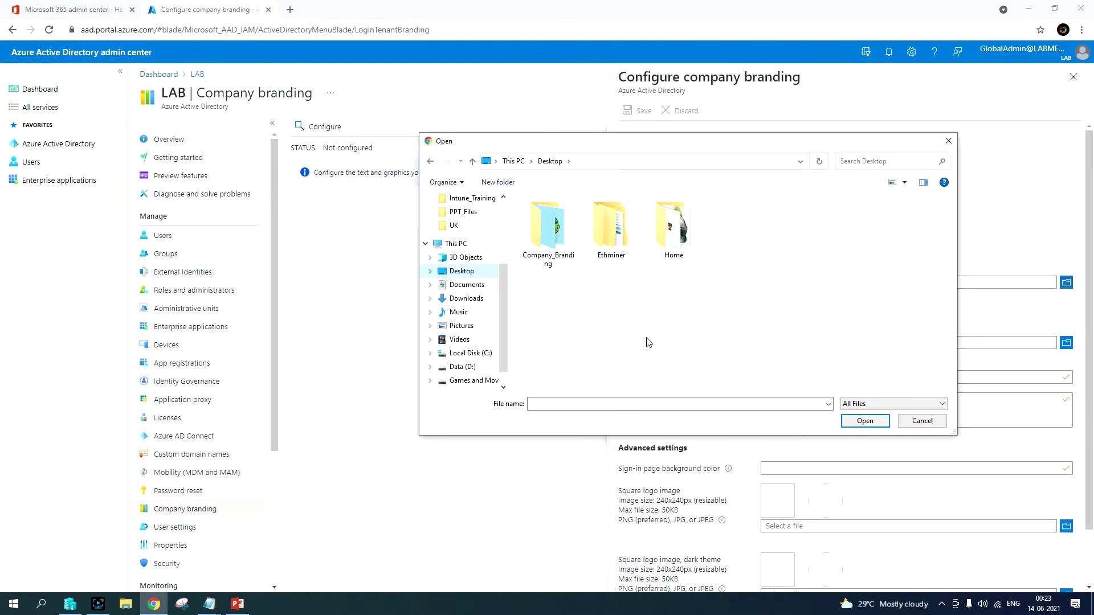
double_click(548, 254)
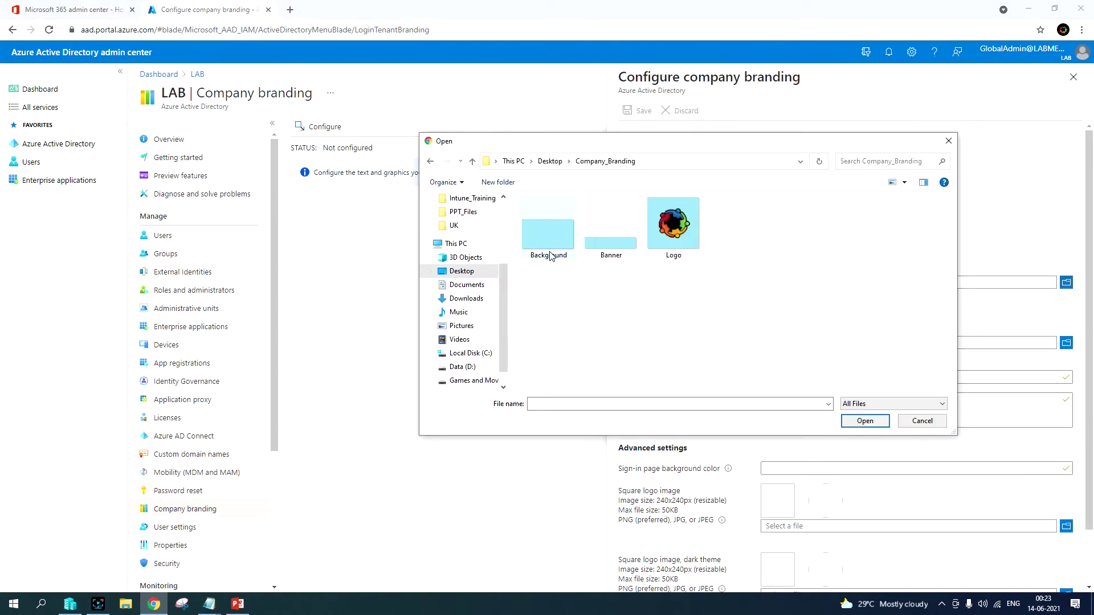
drag(607, 146, 266, 162)
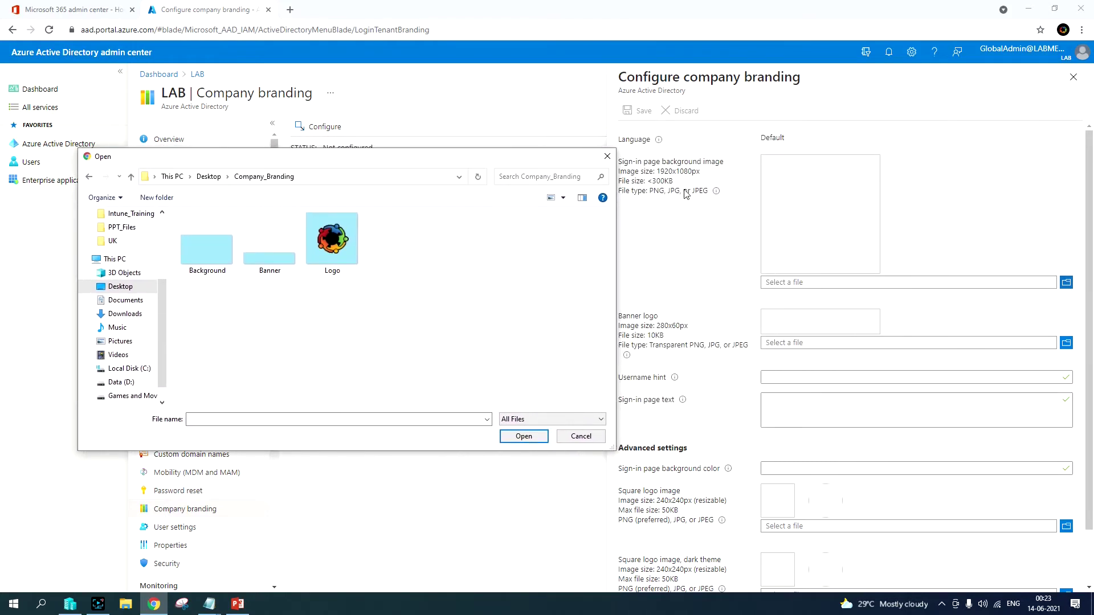
click(221, 263)
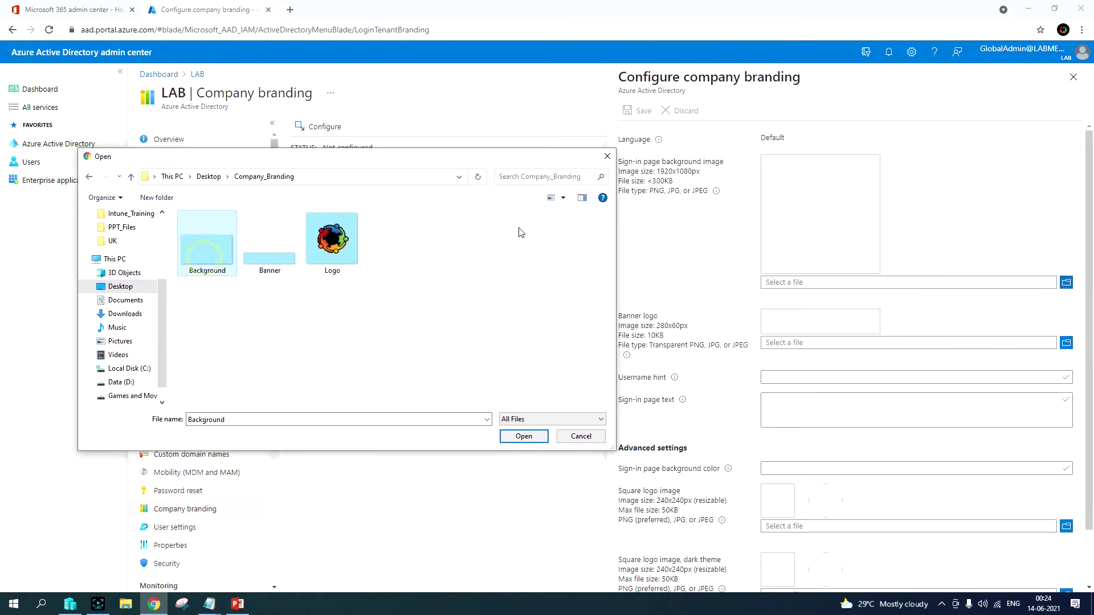
click(539, 437)
scroll(908, 362, down, 1)
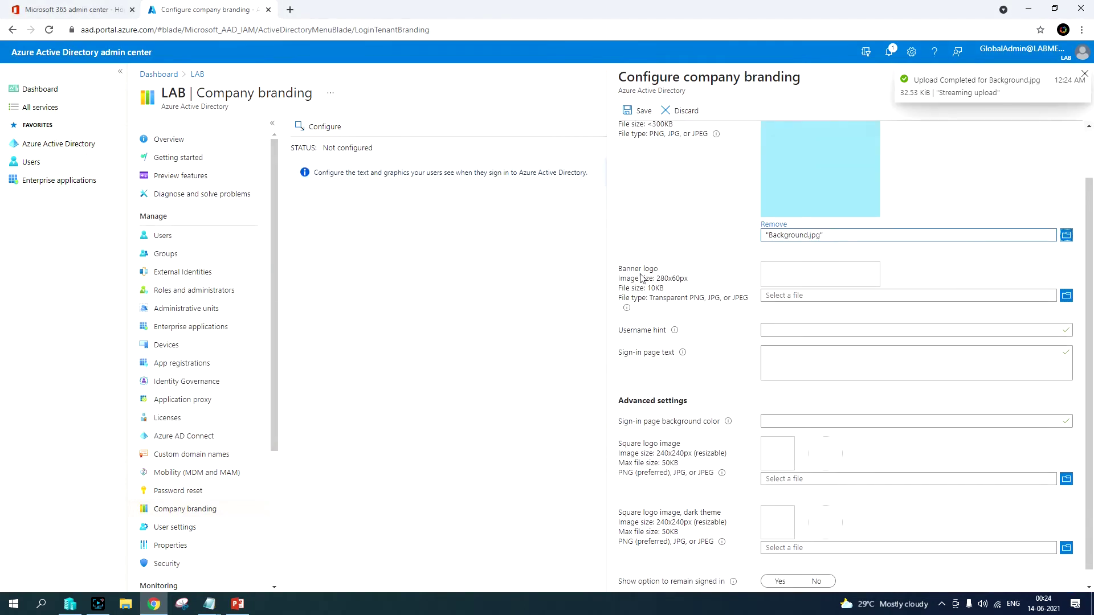
Upload the Banner image from the Company_Branding folder as the banner logo.
click(1066, 295)
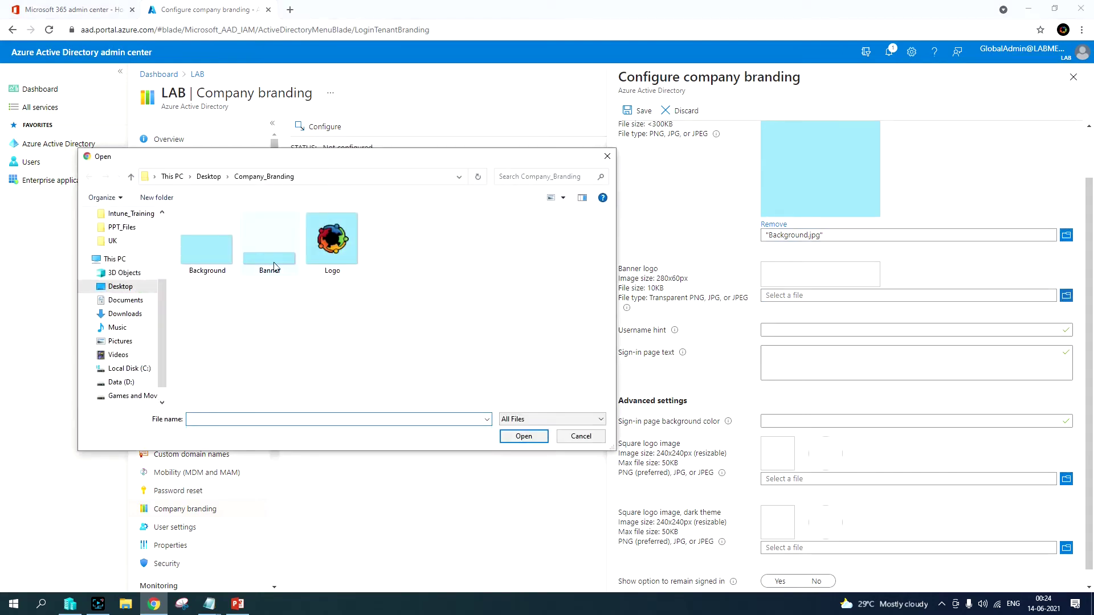
click(270, 261)
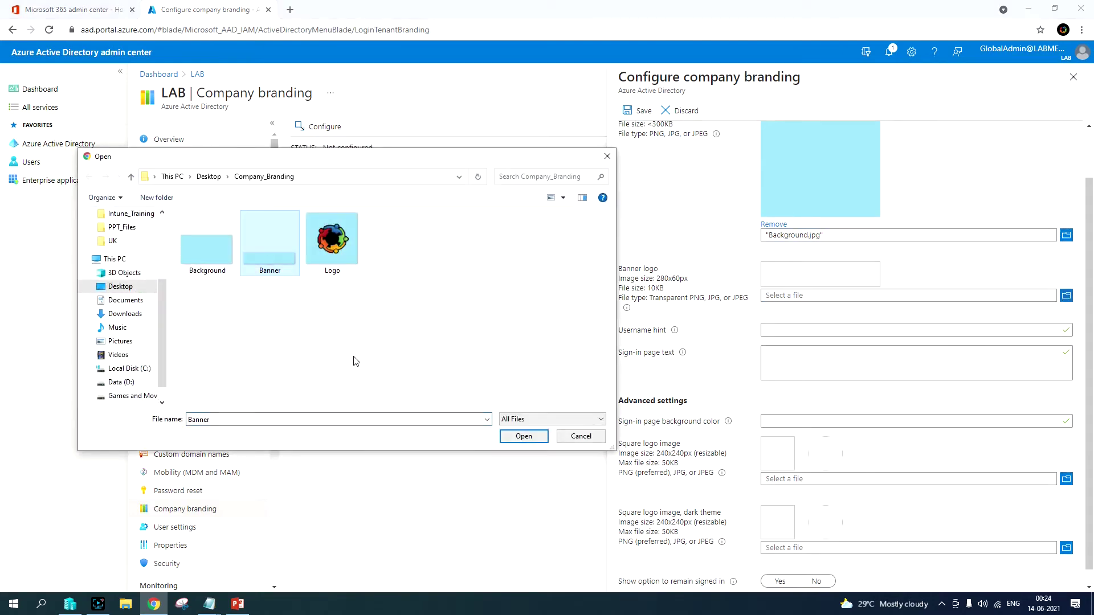
click(518, 436)
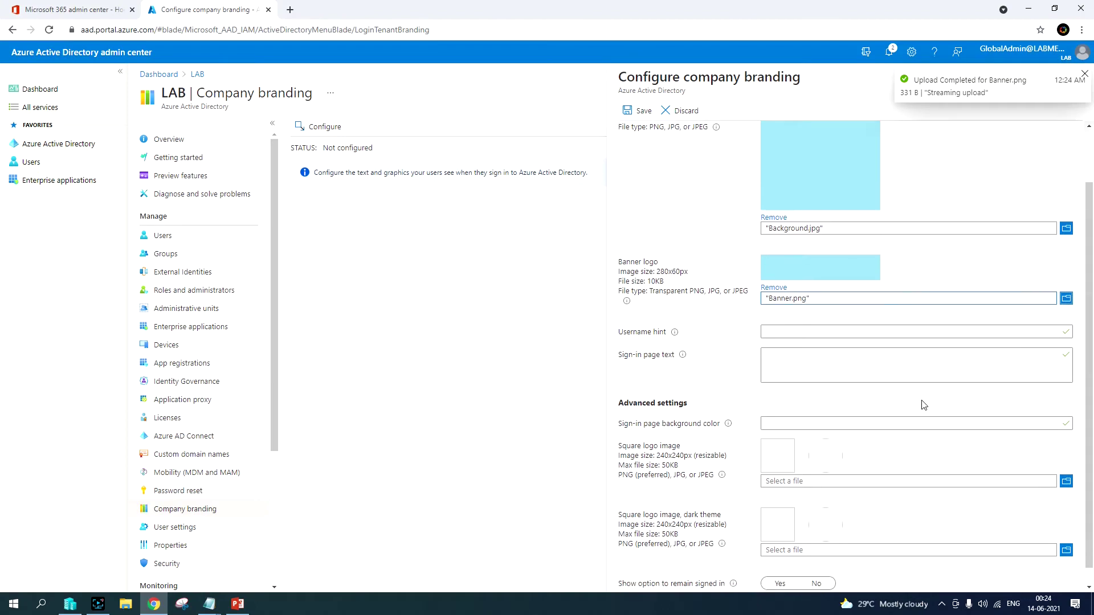
Fill in the username hint with a generic username at the tenant's onmicrosoft.com domain.
click(653, 319)
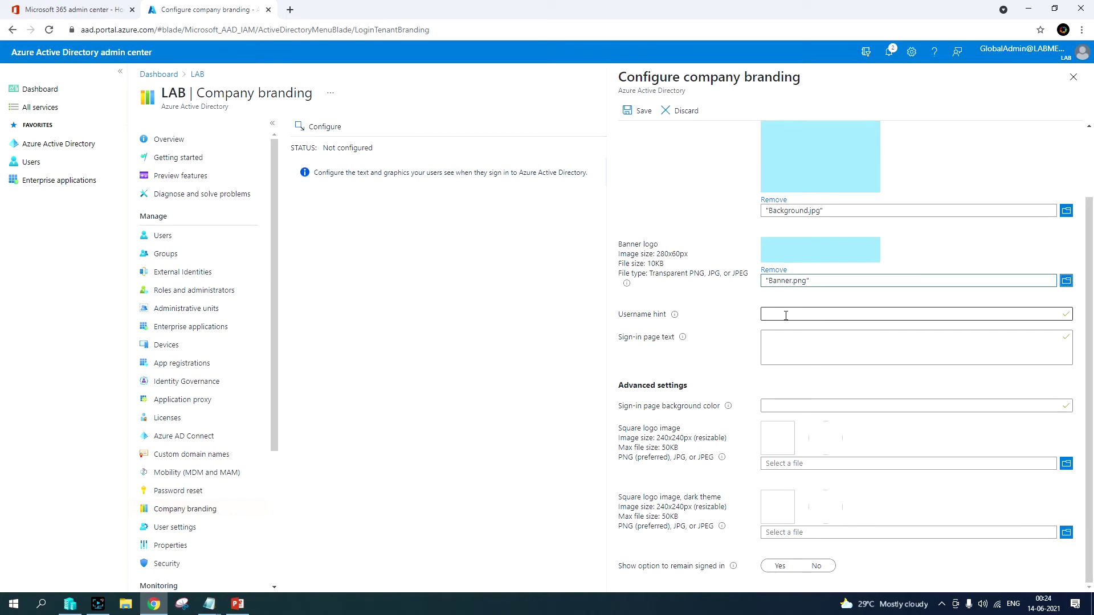
click(786, 316)
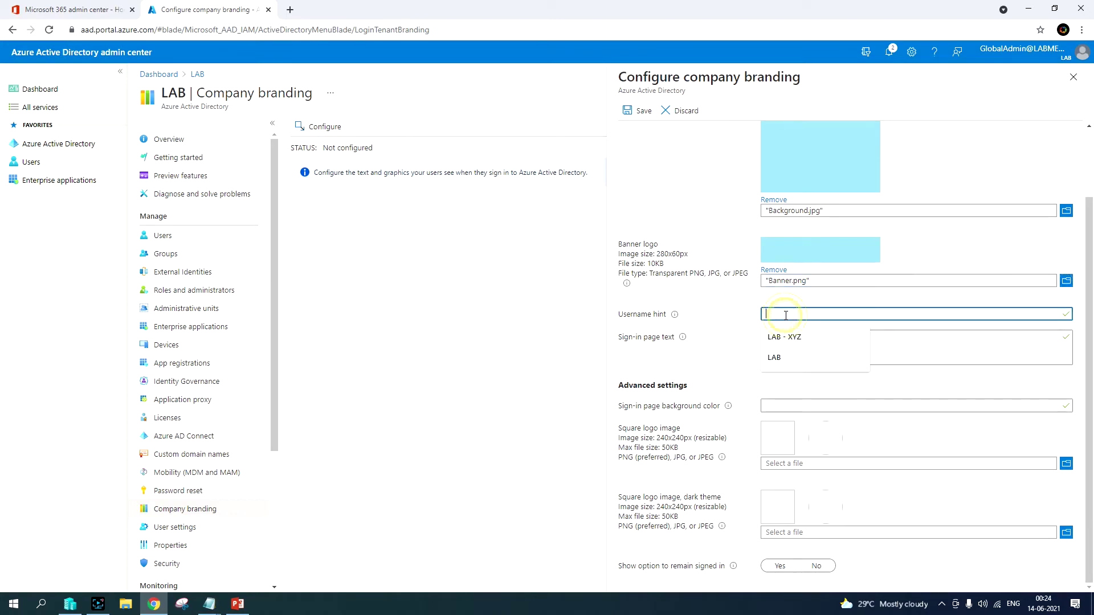
click(790, 335)
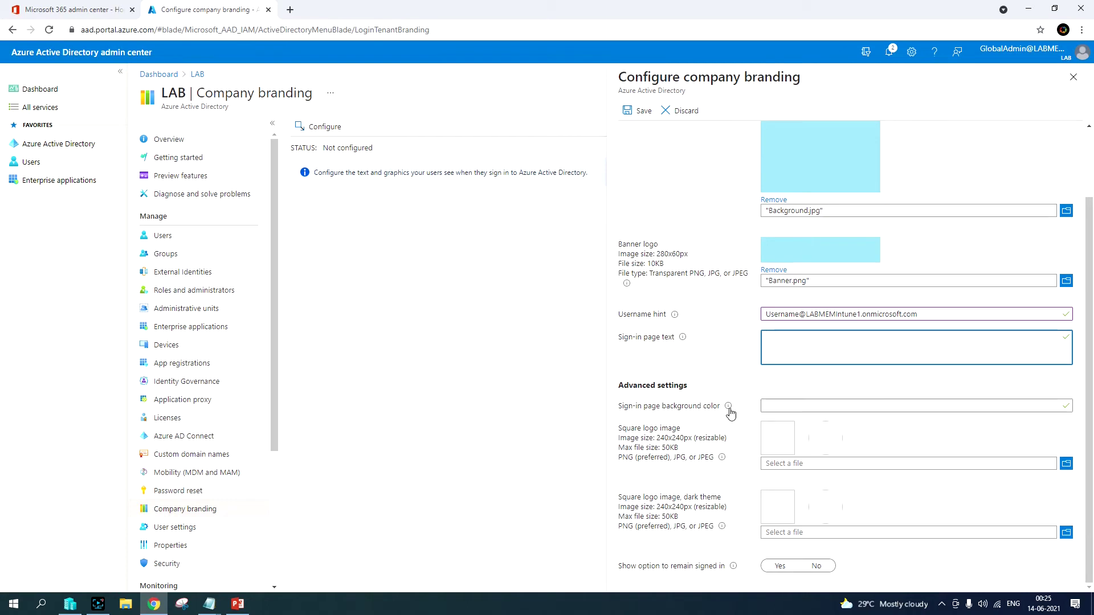
Set the sign-in page background color to #FFFFFF.
mouse_move(729, 408)
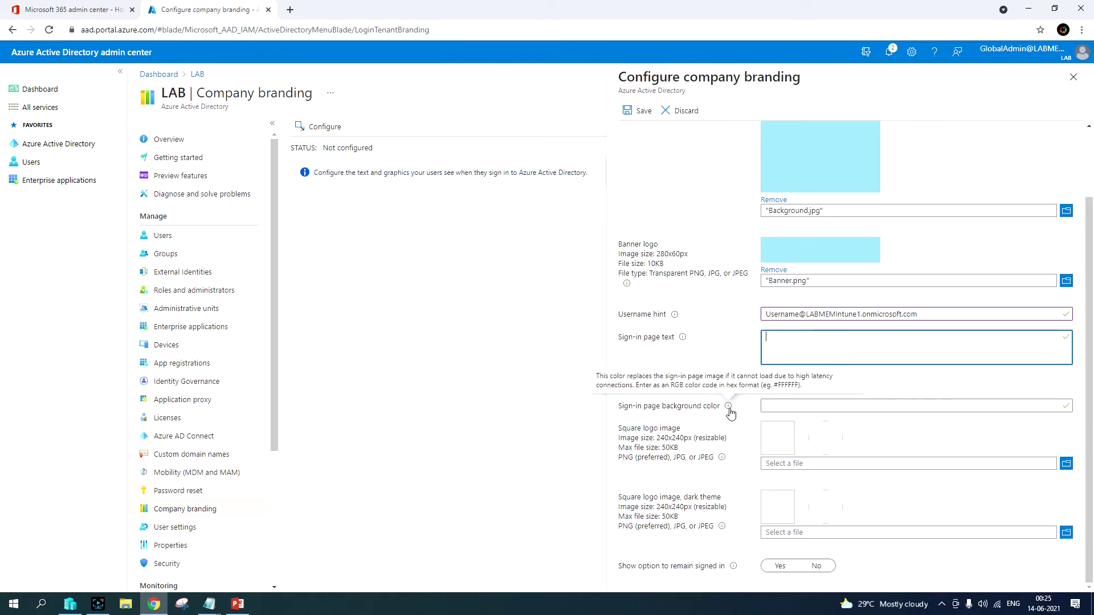
click(804, 406)
text(#FFFFF)
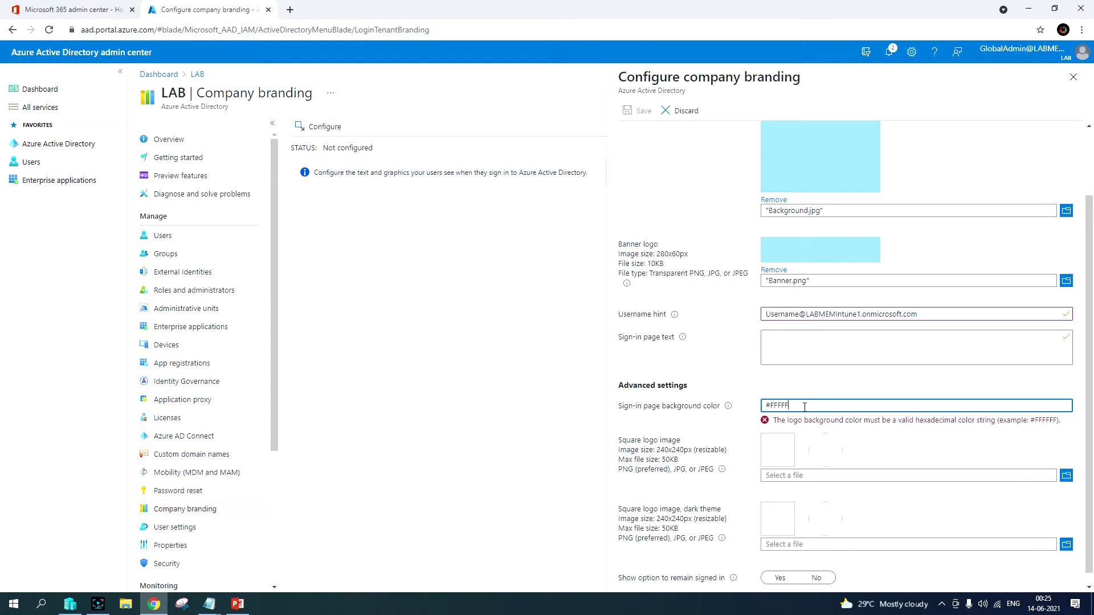
text(F)
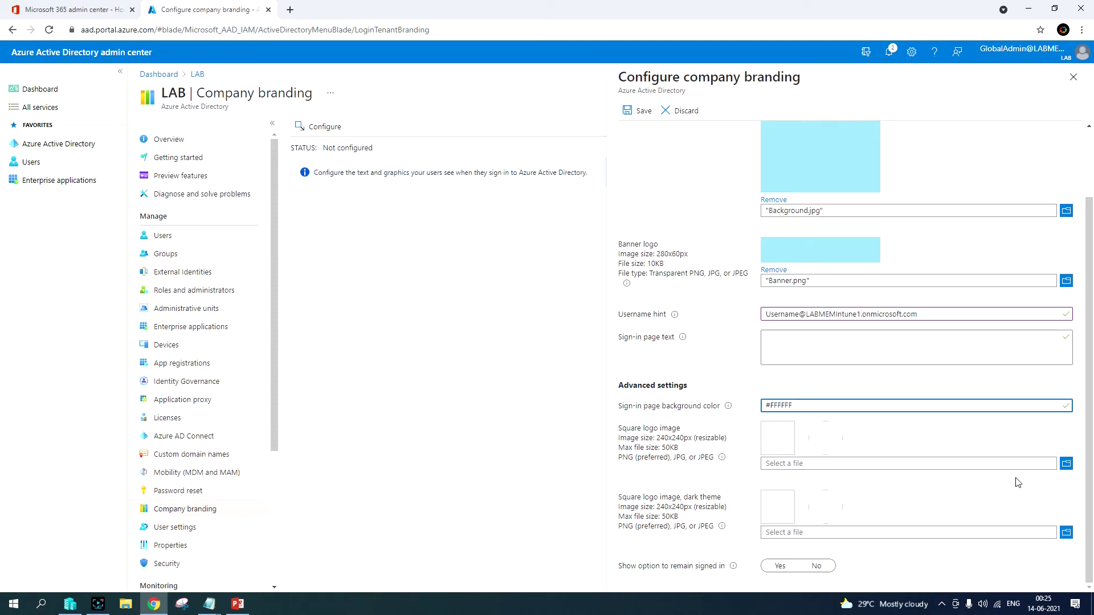
Upload the Logo image from the Company_Branding folder as the standard square logo image.
click(1066, 464)
click(331, 239)
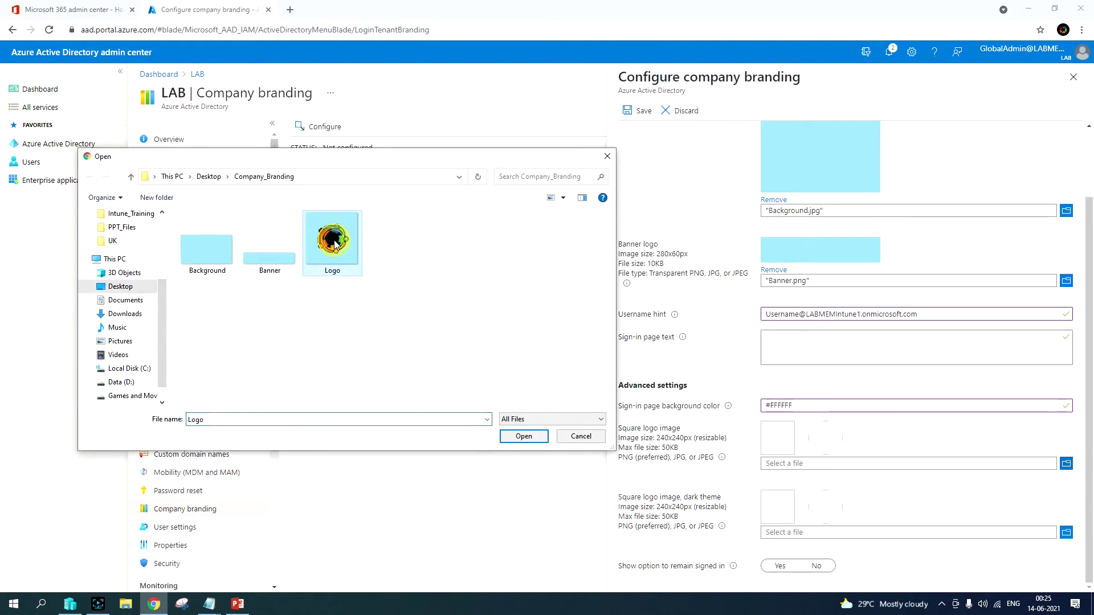
click(523, 436)
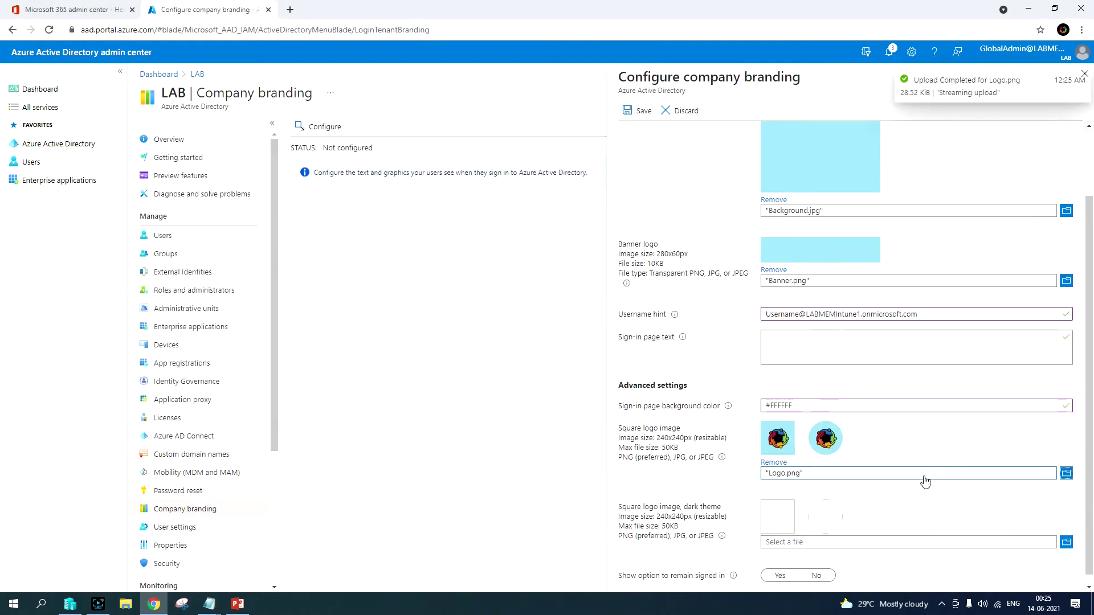
scroll(928, 482, down, 1)
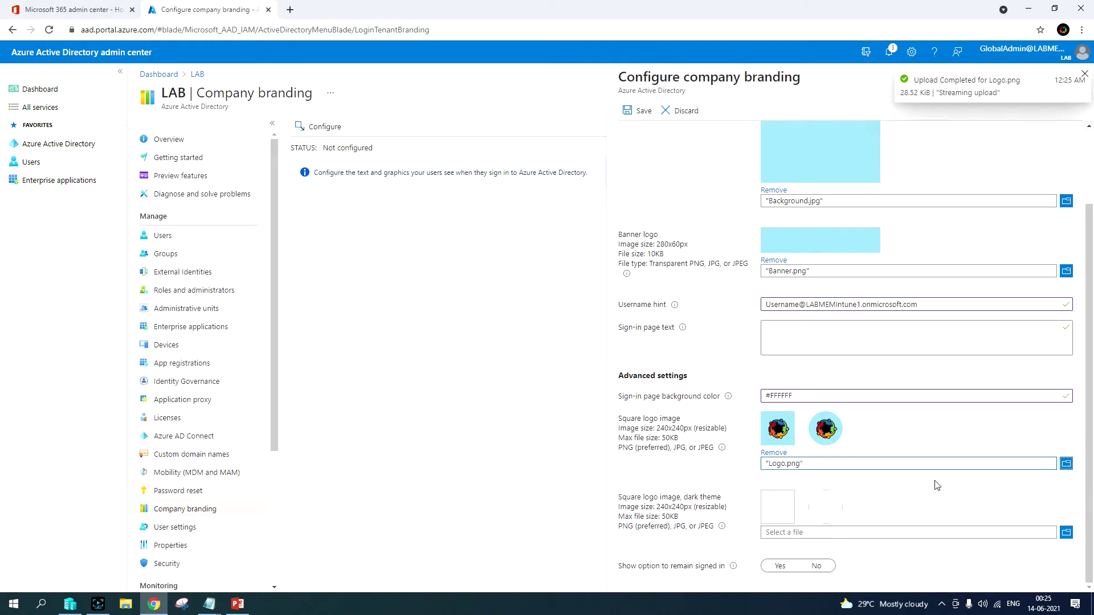
Upload the same Logo image as the square logo image for the dark theme.
click(1066, 532)
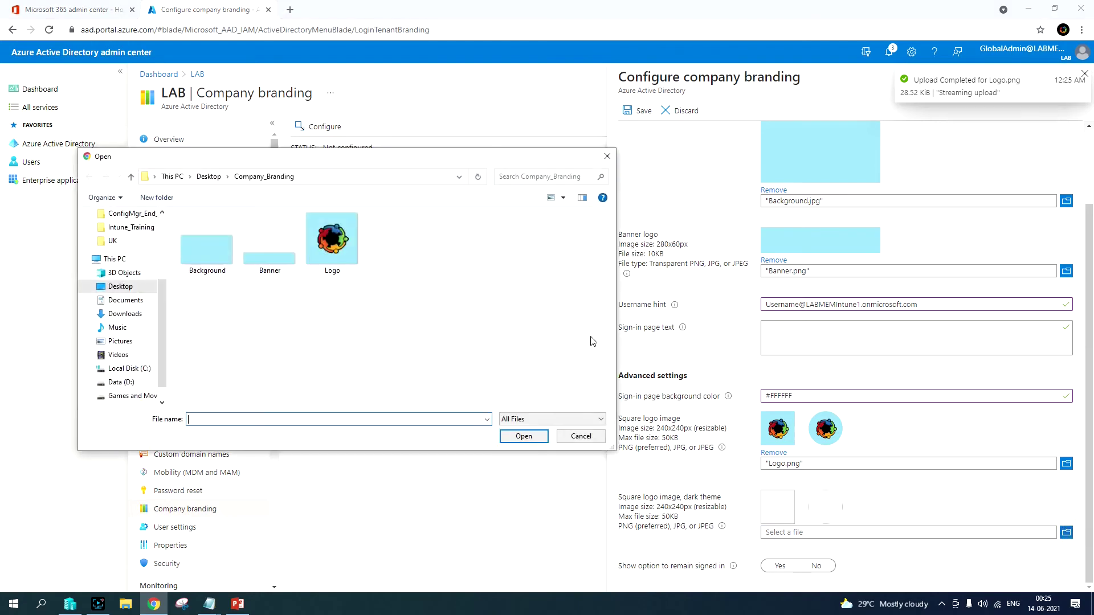
click(332, 238)
click(524, 436)
Set the option to remain signed in to Yes and save the default company branding.
scroll(959, 448, down, 1)
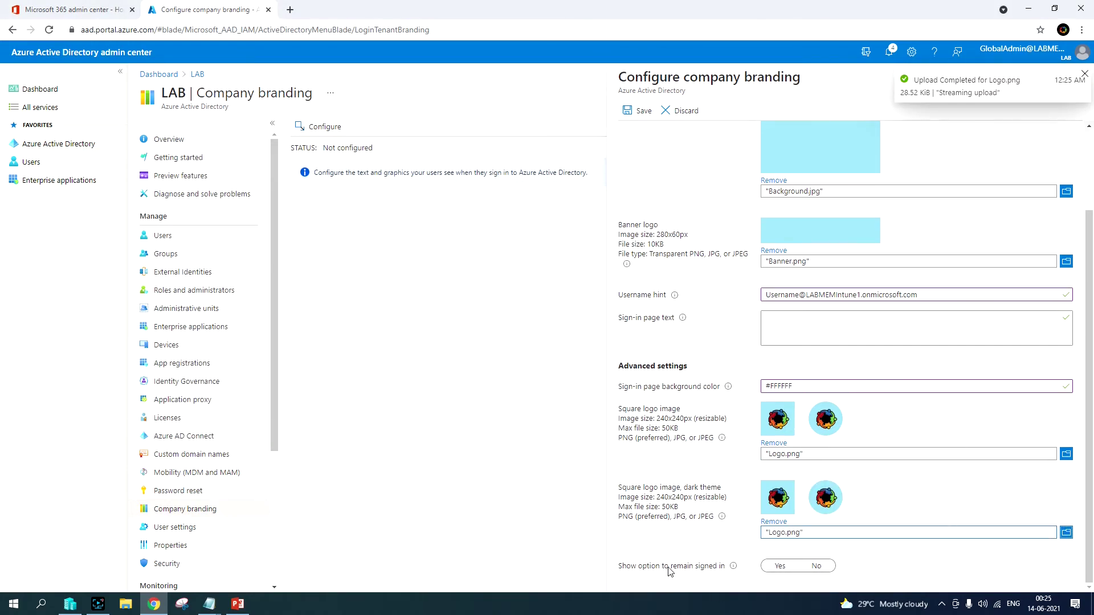
click(782, 567)
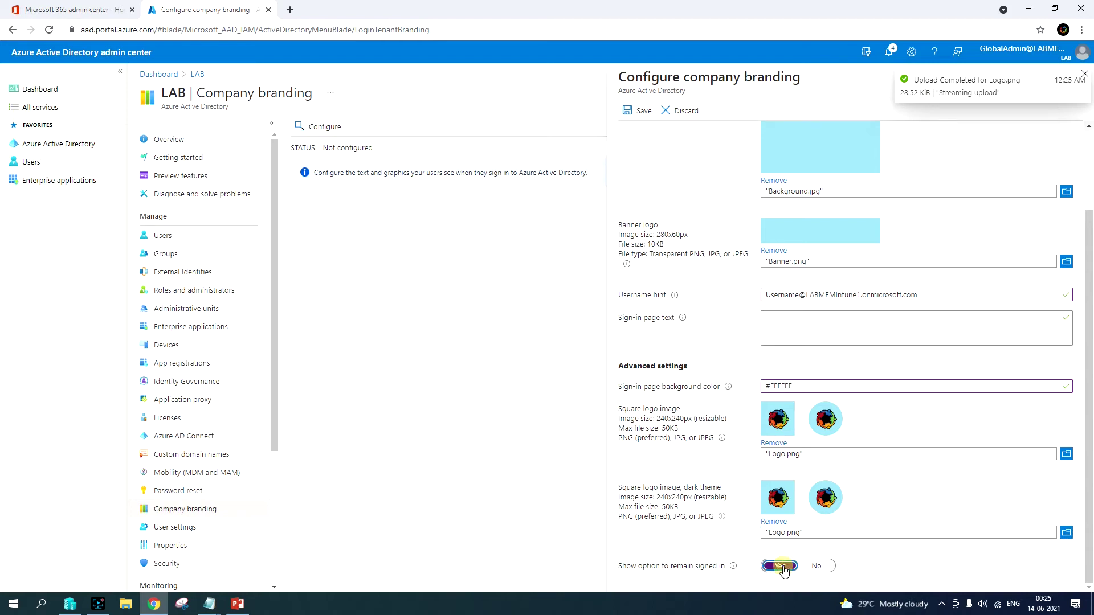
click(640, 117)
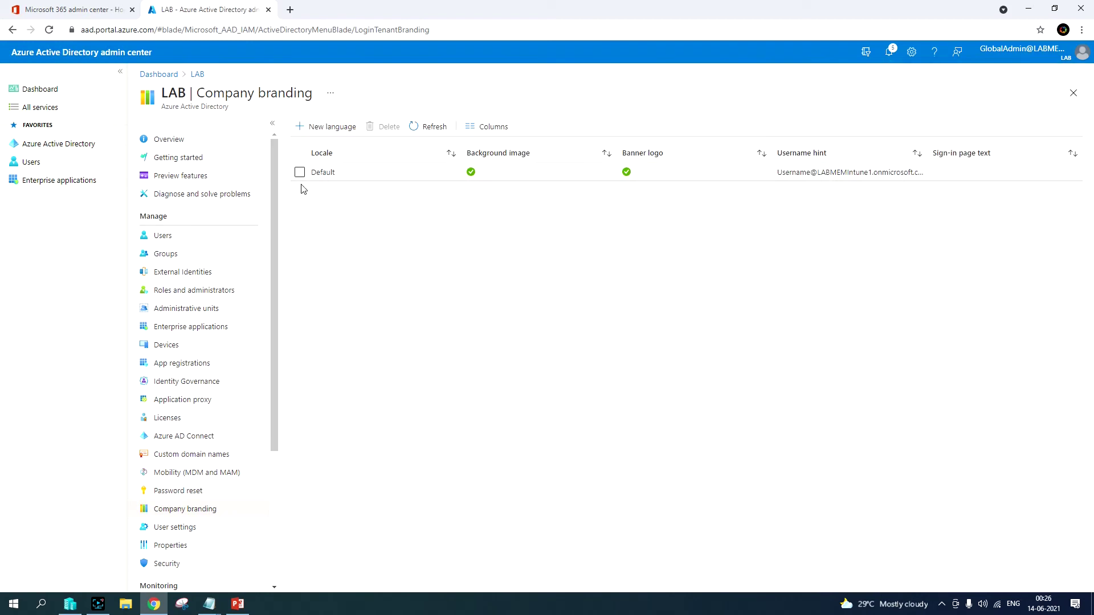
click(424, 128)
click(336, 128)
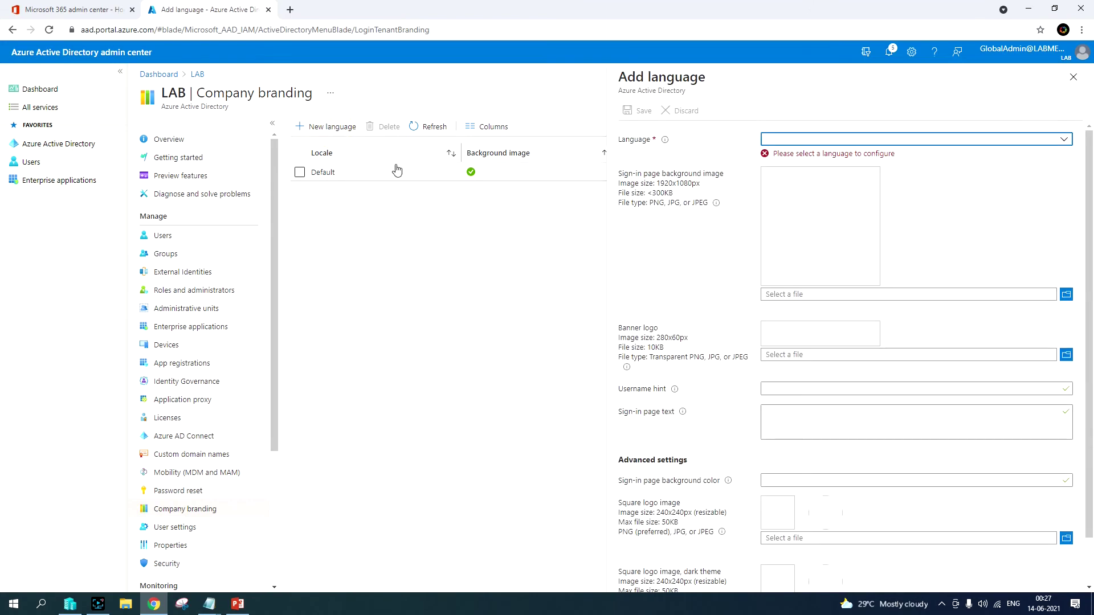
click(1064, 141)
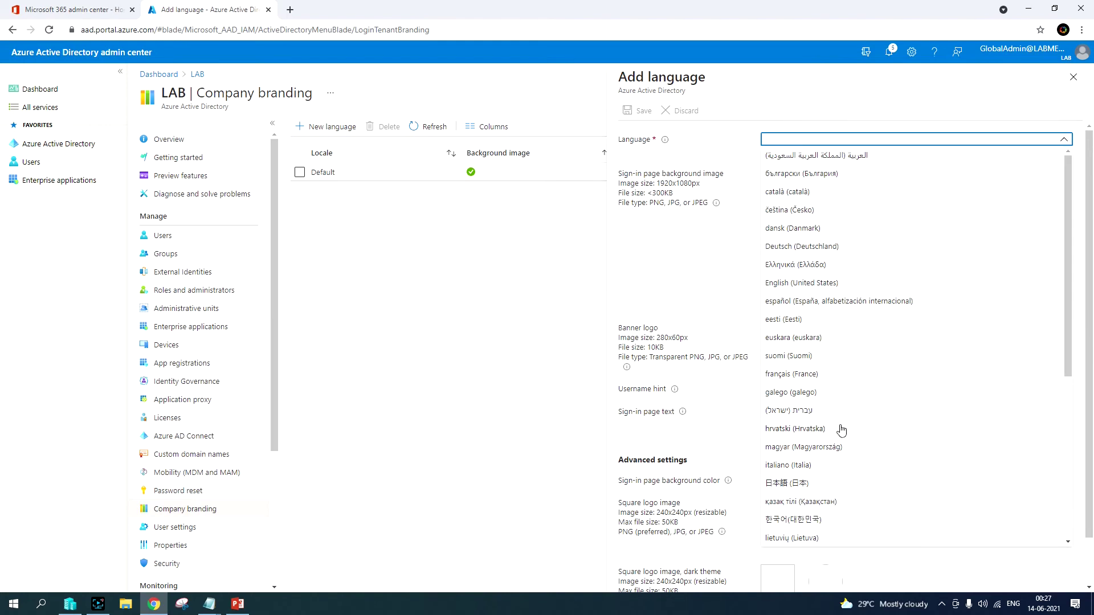
scroll(841, 436, down, 4)
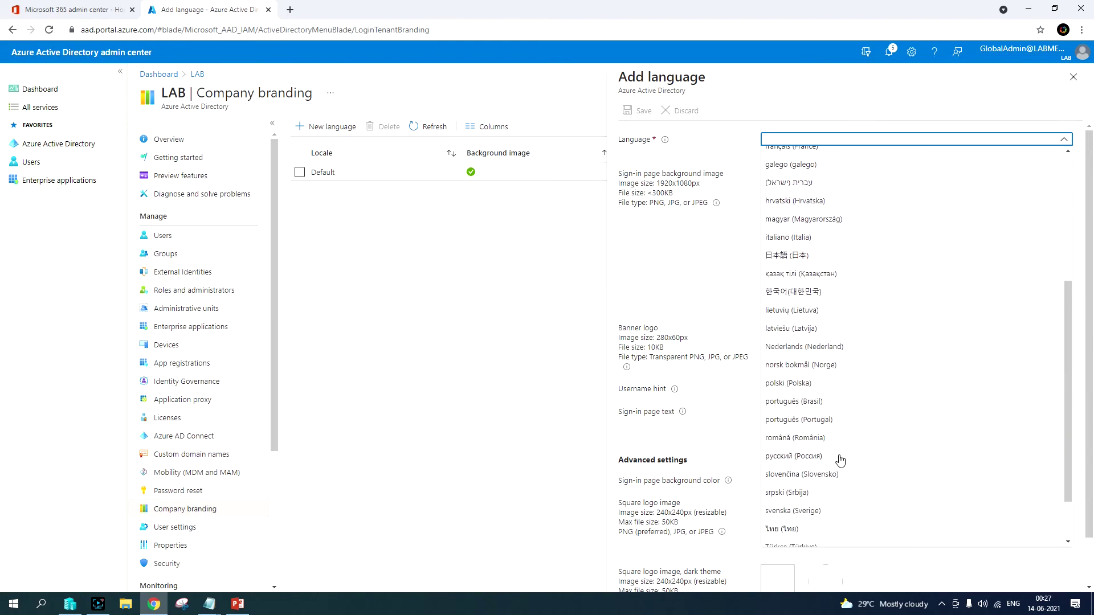
click(831, 402)
click(798, 398)
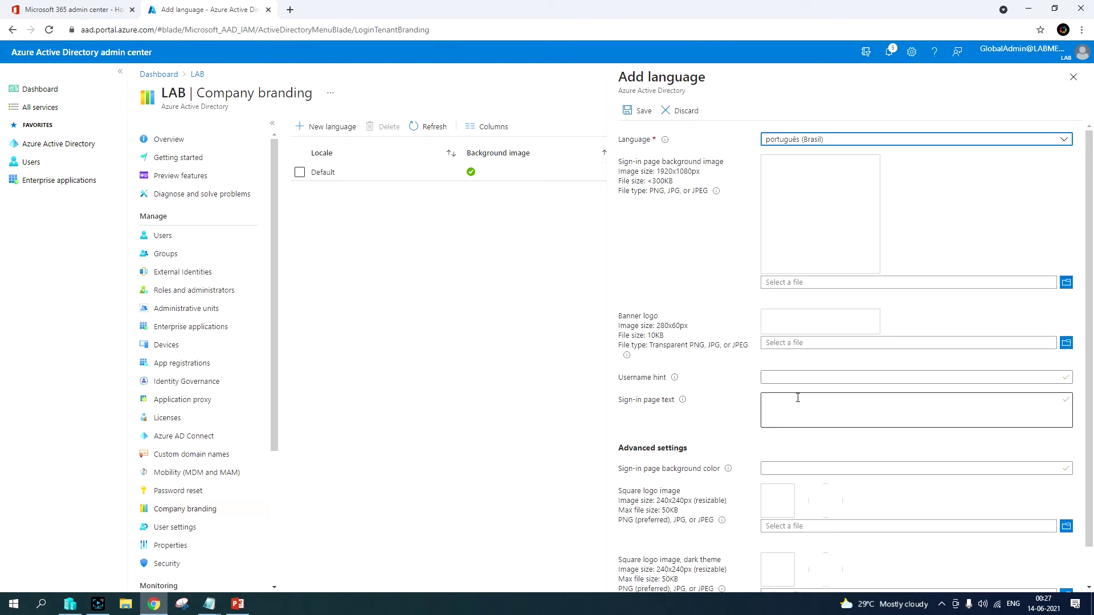
scroll(821, 418, down, 2)
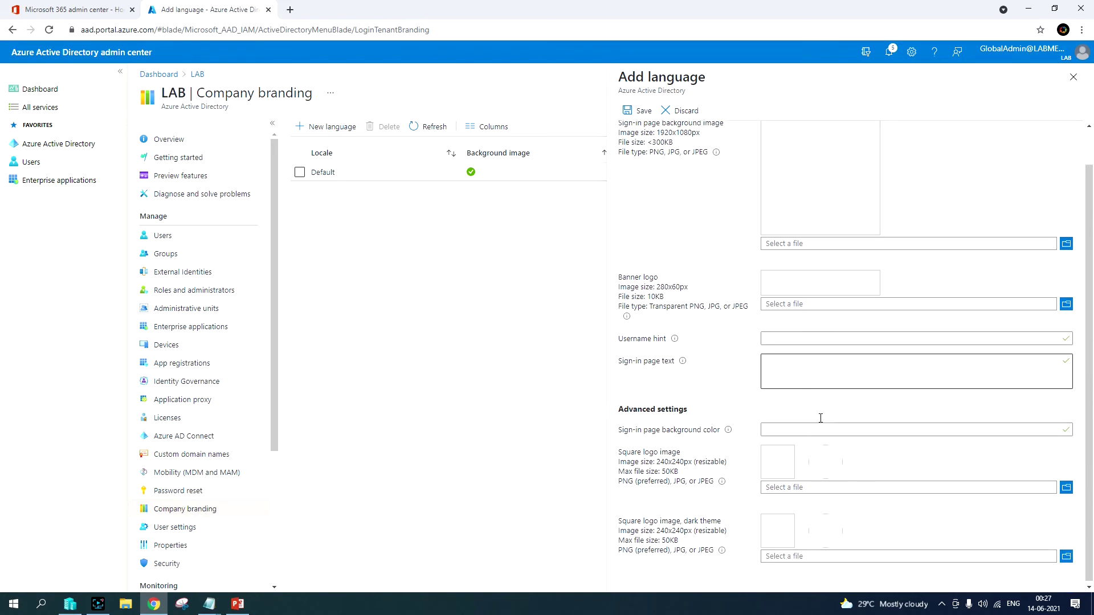
click(1073, 77)
click(602, 94)
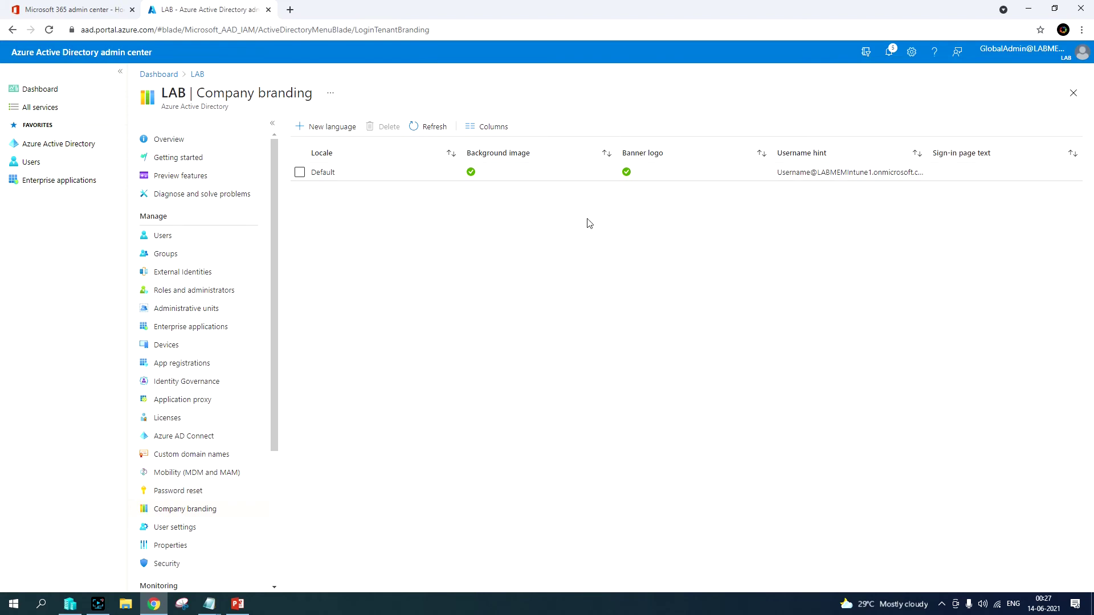
Refresh the branding list, then sign out of both the Azure Active Directory and Microsoft 365 admin centers.
click(422, 128)
click(1079, 60)
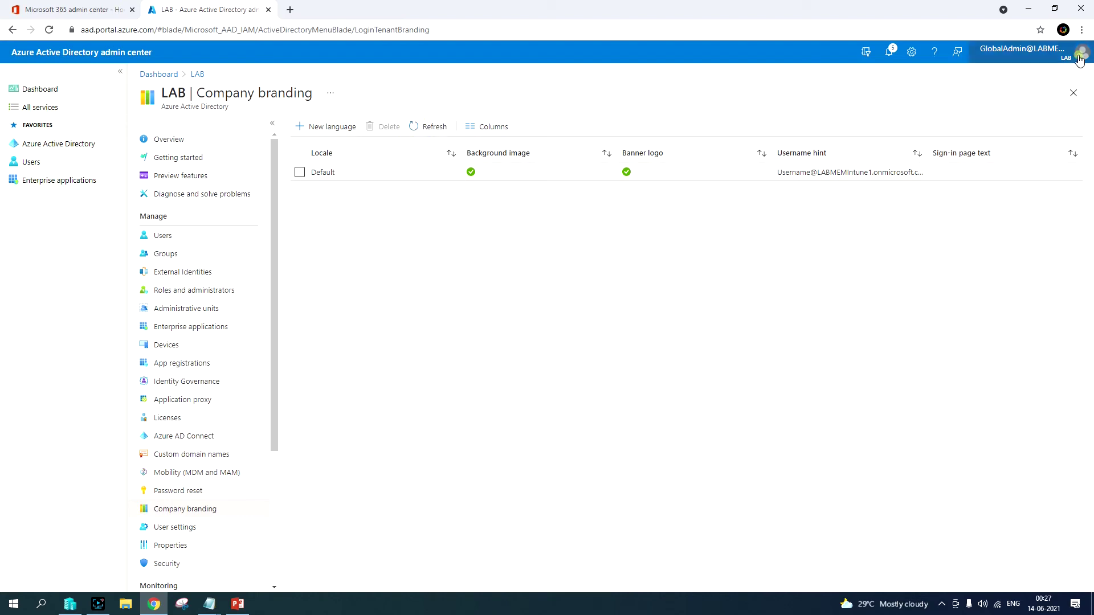
click(1020, 79)
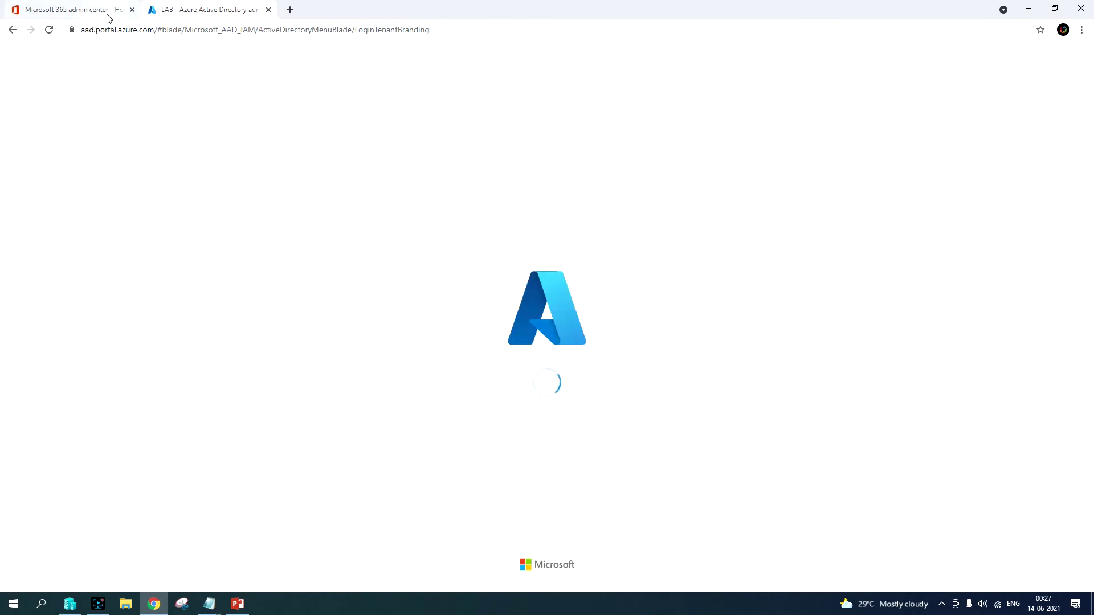
click(104, 11)
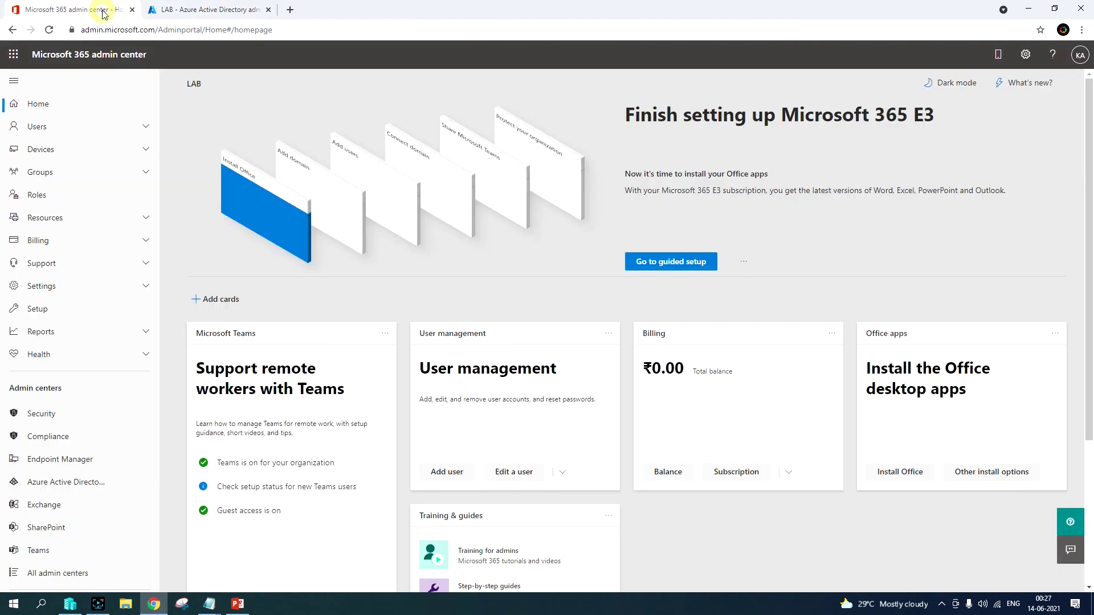
click(1080, 54)
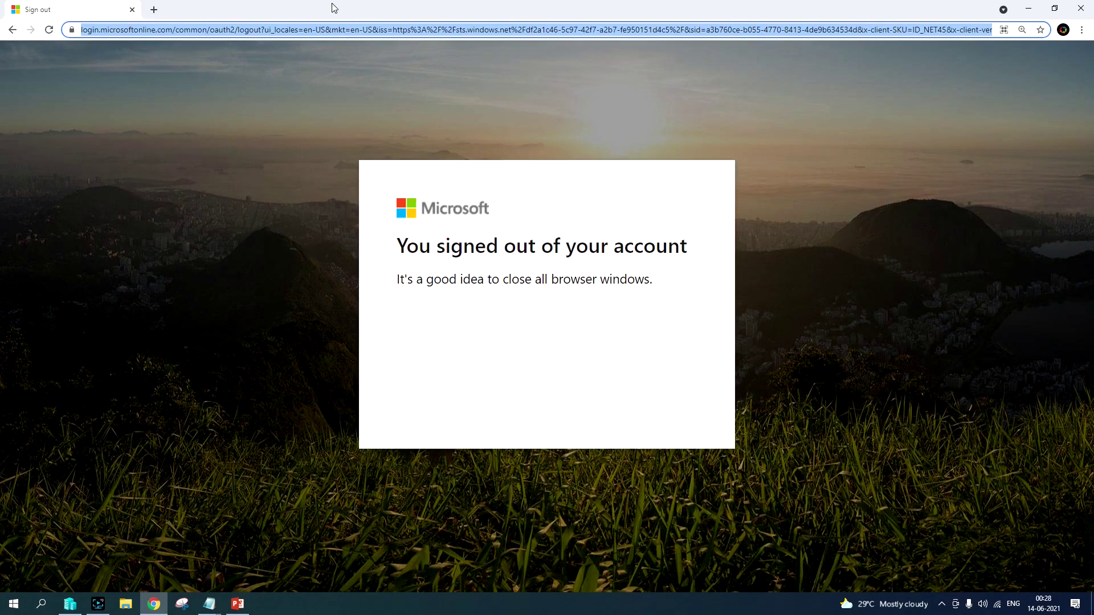